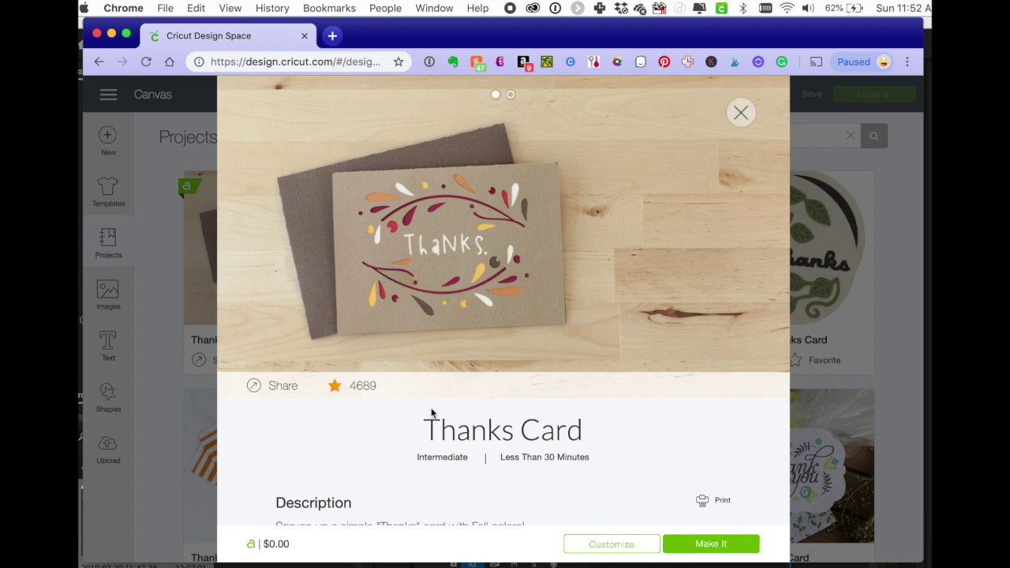
Review the Thanks Card project's finished size, materials to cut, preparation and assembly instructions against its photo, and close the project details
scroll(431, 412, "down", 3)
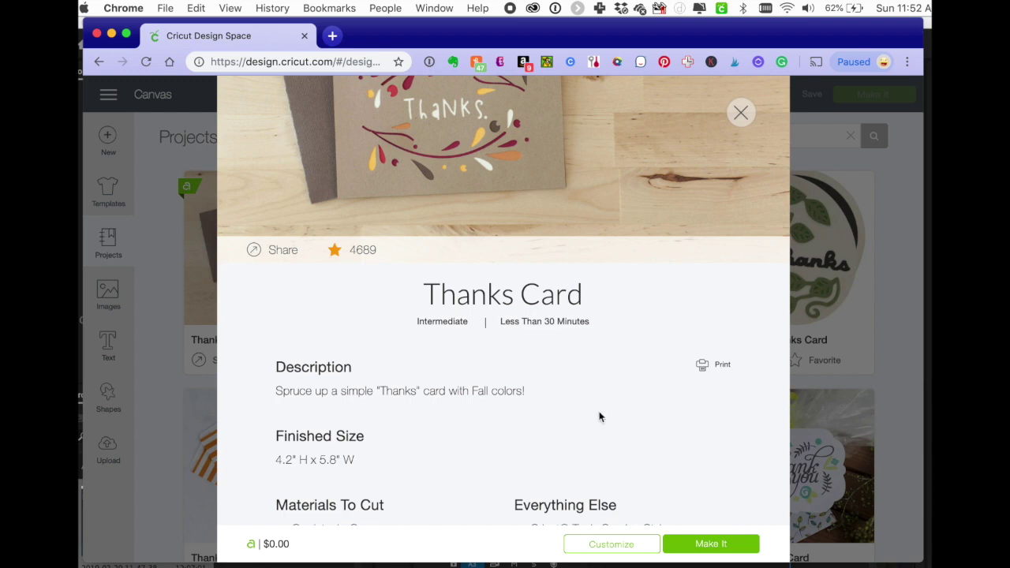
scroll(462, 468, "down", 4)
scroll(462, 468, "down", 1)
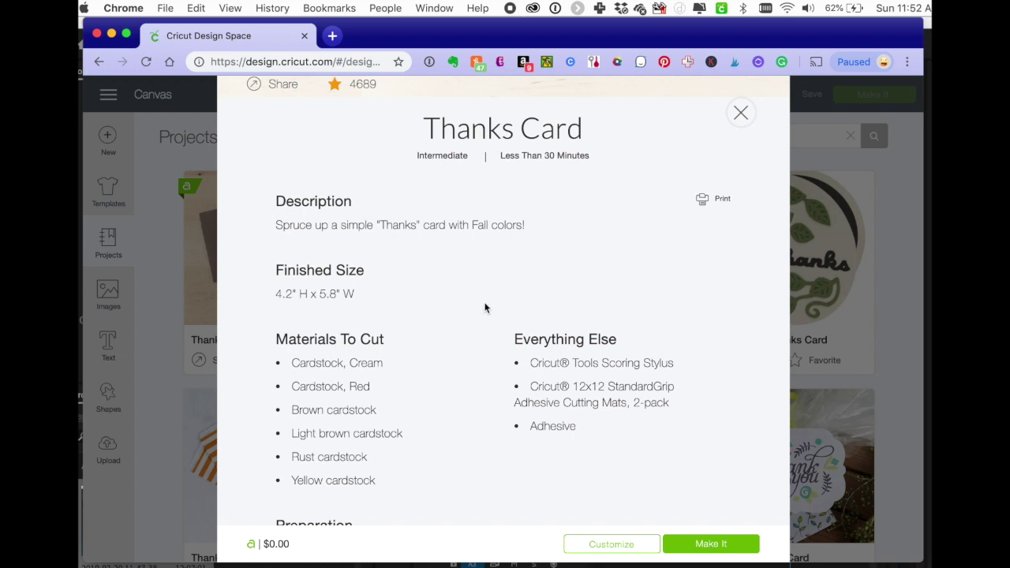
scroll(630, 455, "down", 7)
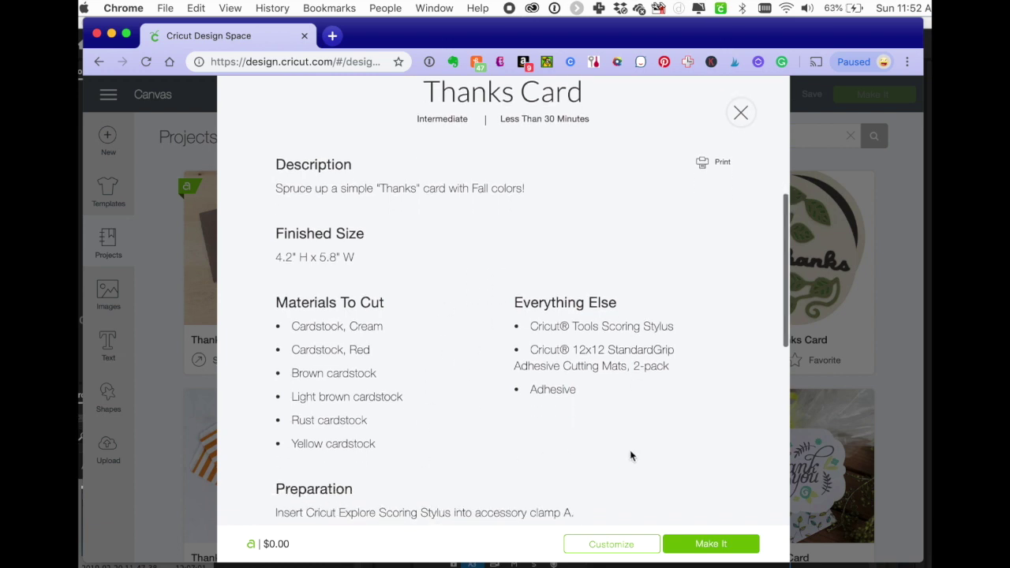
scroll(630, 456, "down", 3)
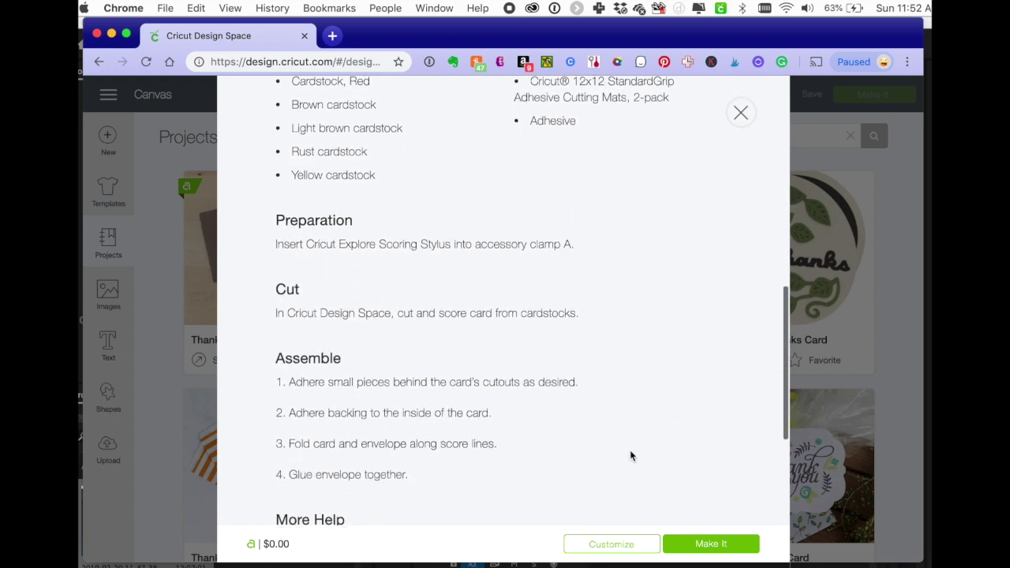
scroll(629, 455, "up", 8)
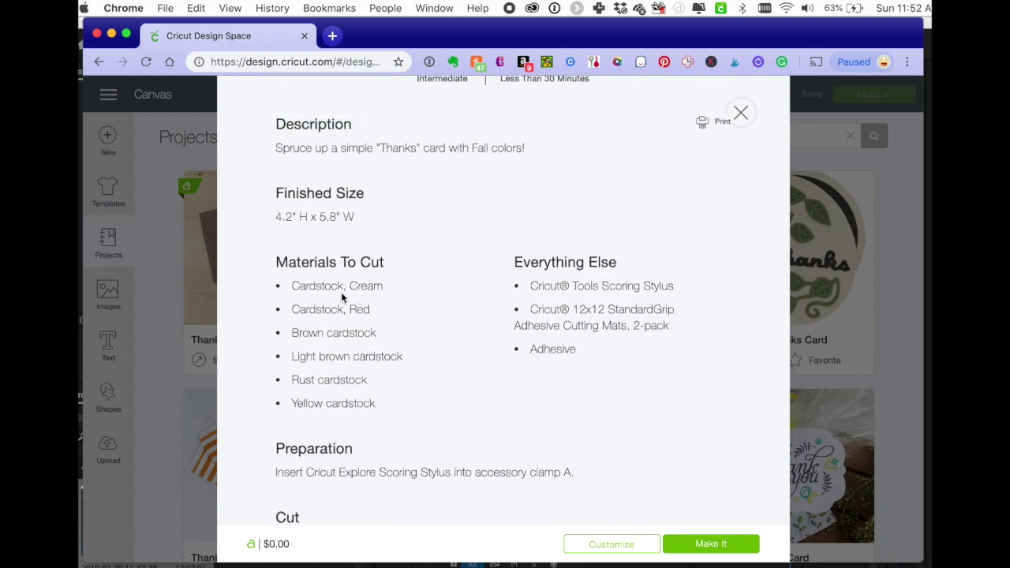
left_click_drag(350, 286, 387, 291)
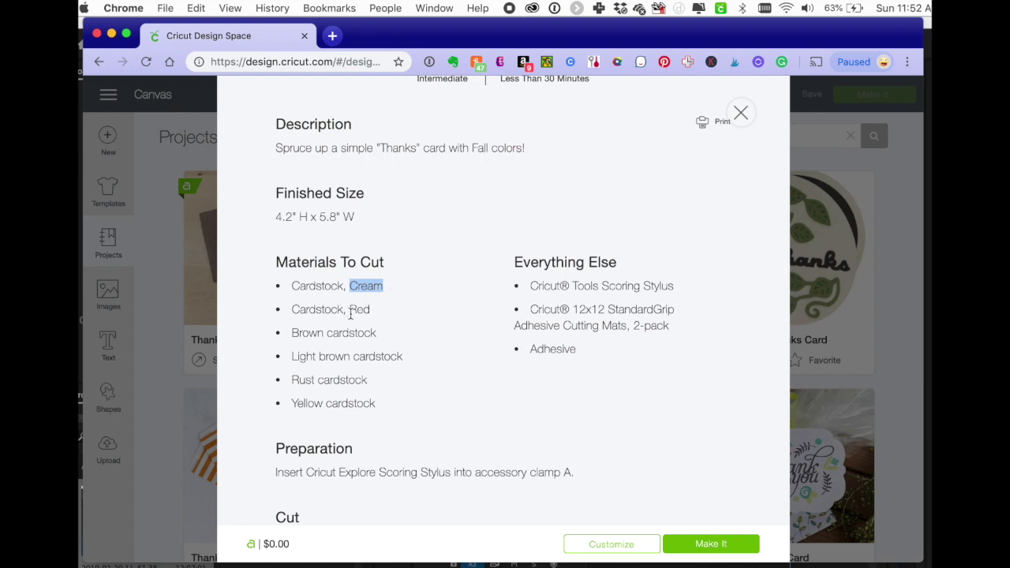
left_click(328, 333)
left_click_drag(328, 333, 362, 335)
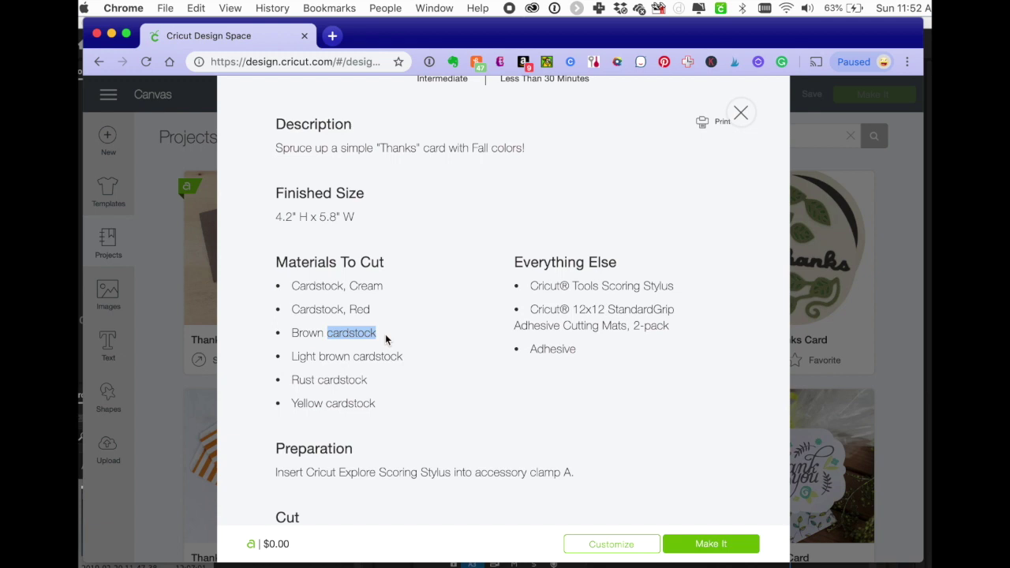
scroll(385, 334, "up", 5)
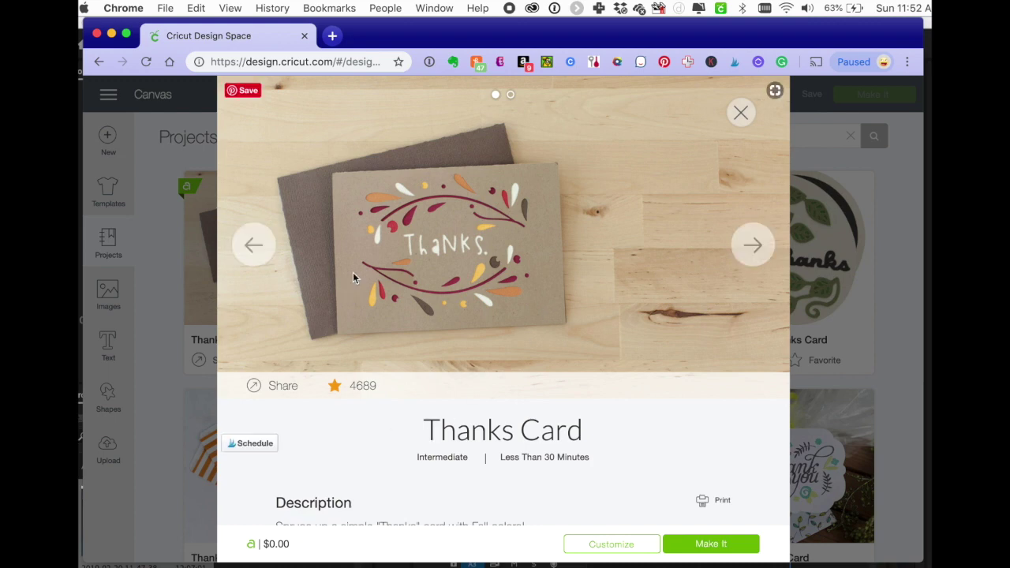
scroll(454, 475, "down", 5)
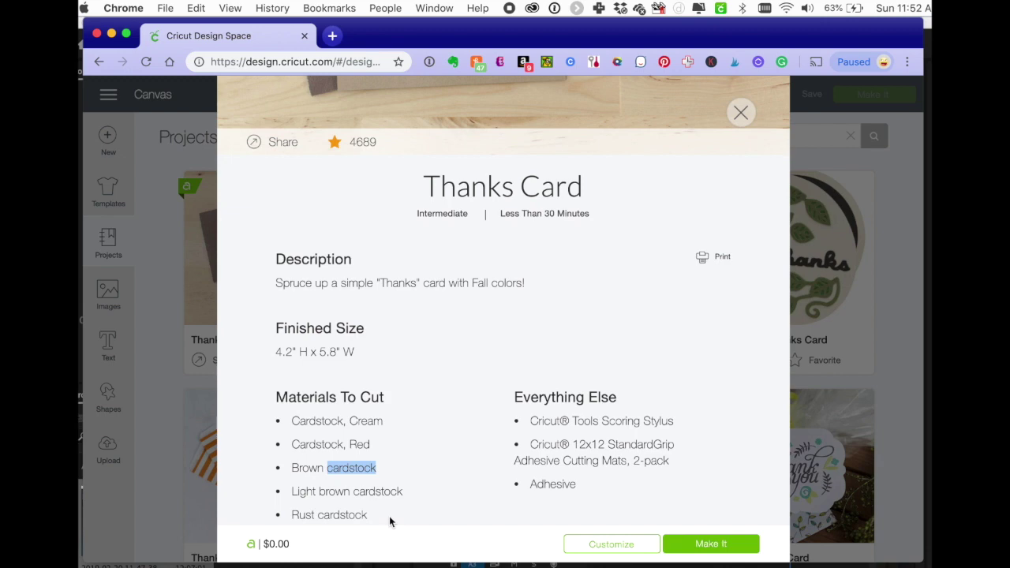
scroll(389, 516, "up", 5)
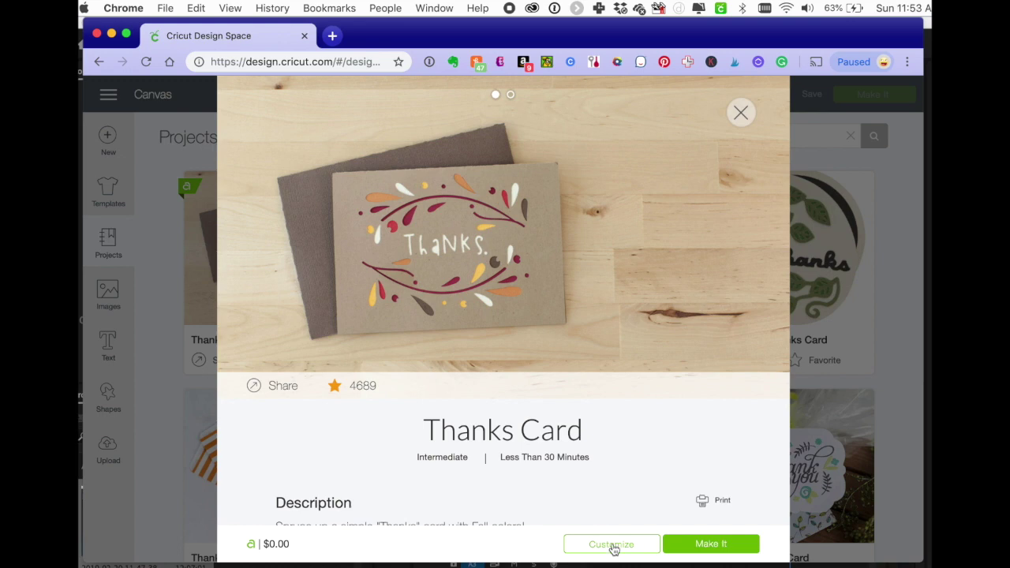
left_click(742, 114)
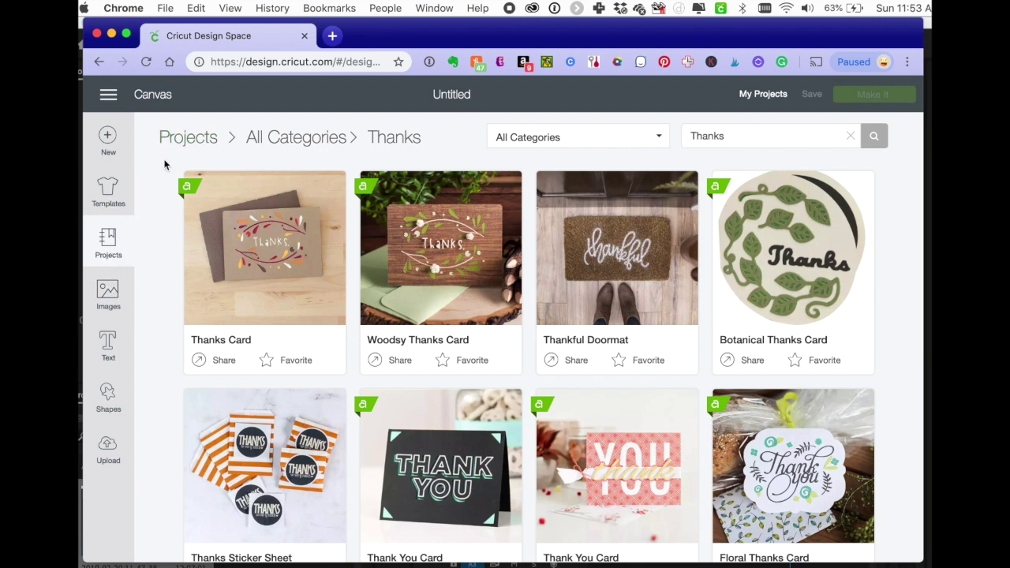
Find the saved Colorful Thanks project under My Projects and open it on the canvas for customizing
left_click(203, 139)
left_click(635, 141)
left_click(601, 165)
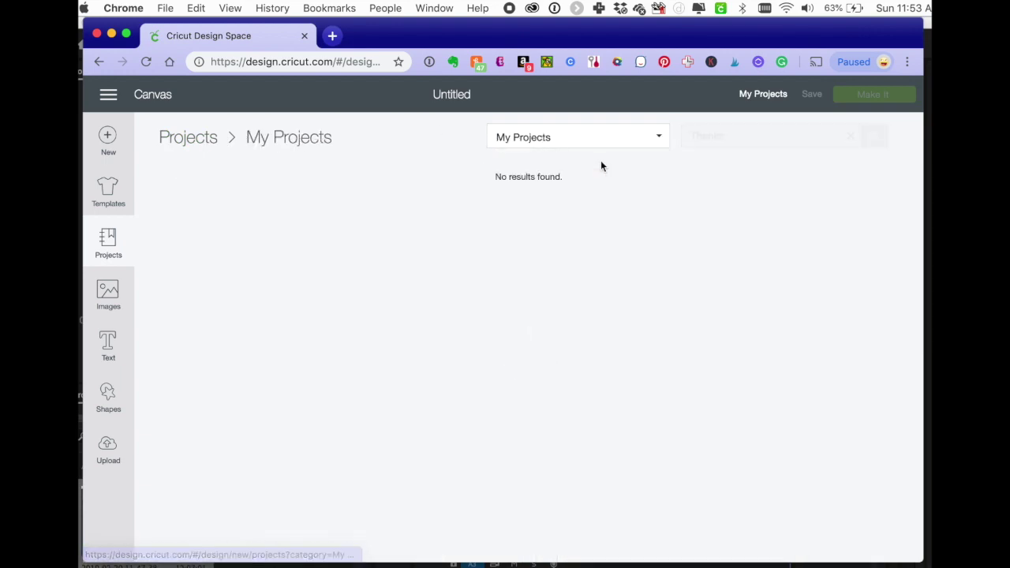
scroll(315, 470, "down", 5)
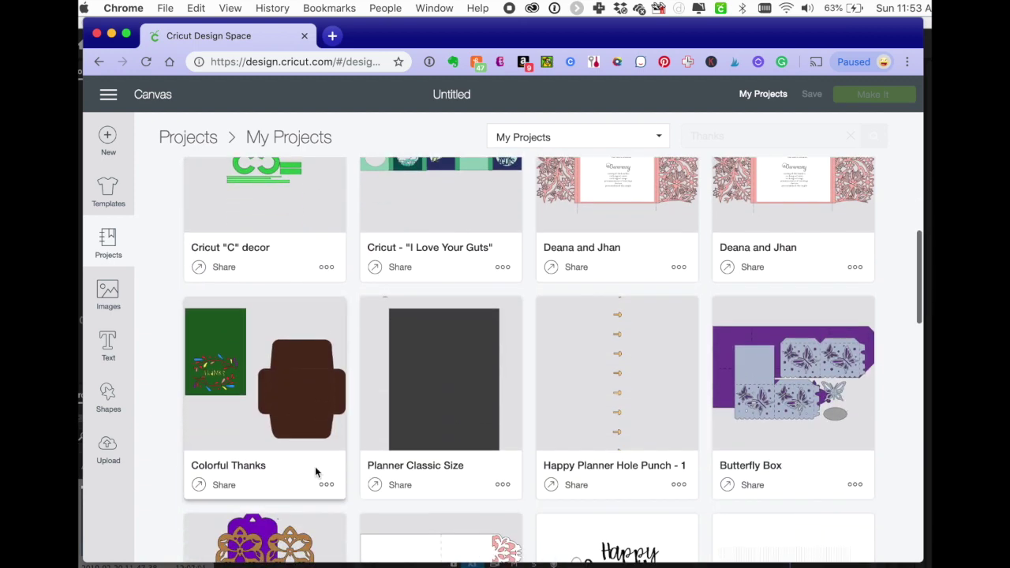
left_click(299, 387)
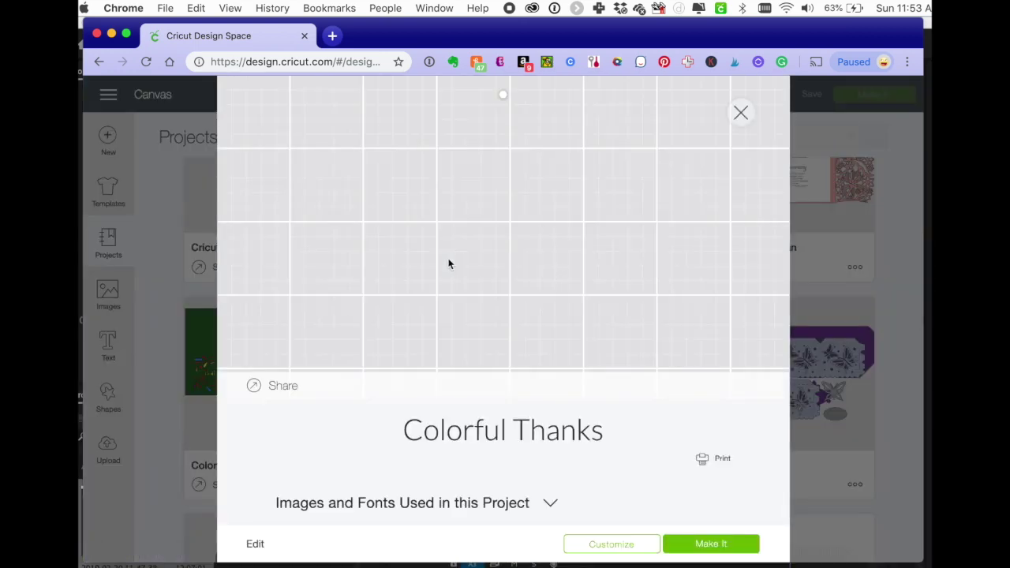
scroll(391, 218, "down", 1)
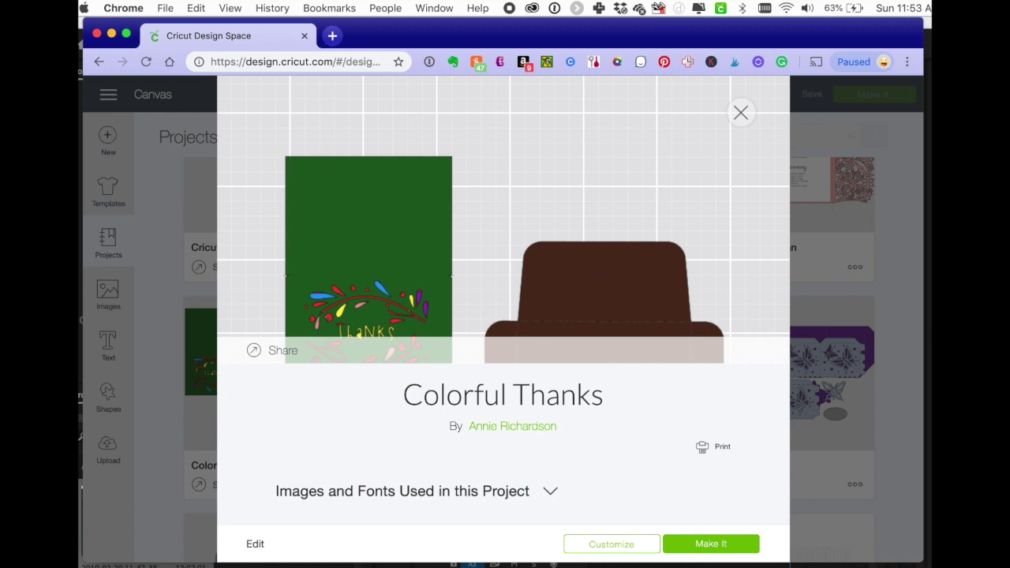
left_click(616, 552)
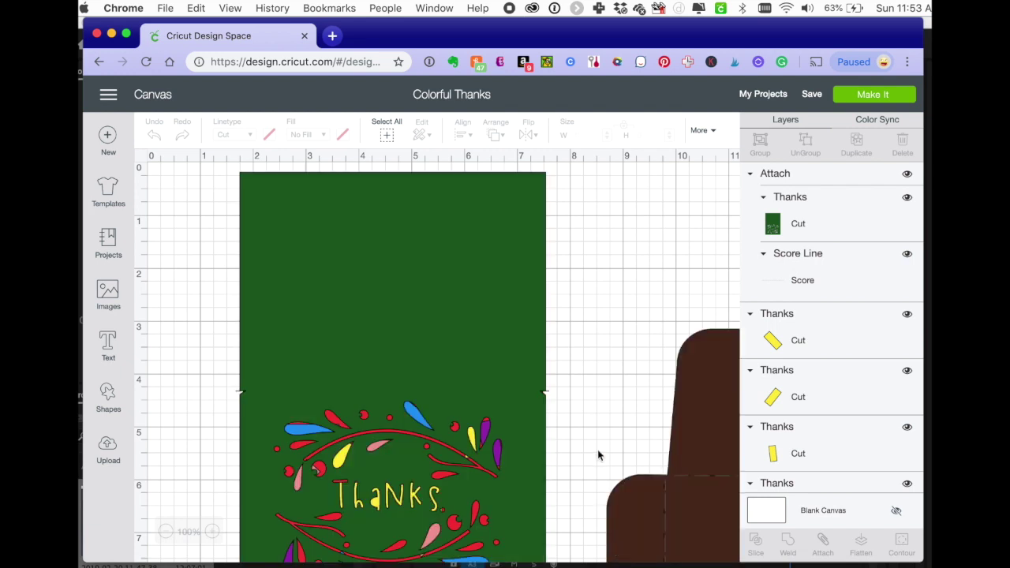
Detach the brown envelope shape from its score lines
scroll(609, 387, "right", 5)
scroll(608, 391, "down", 5)
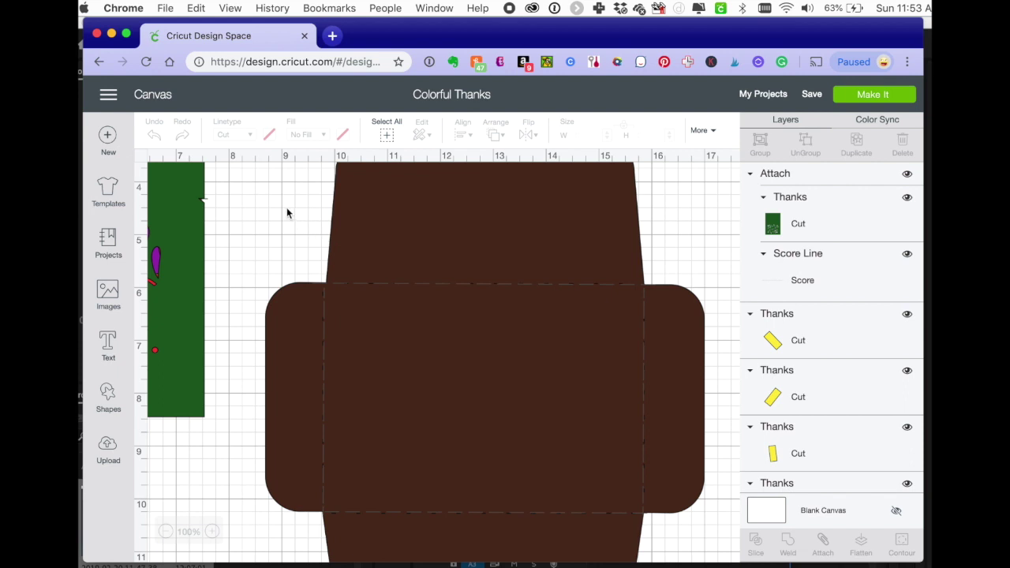
left_click(364, 201)
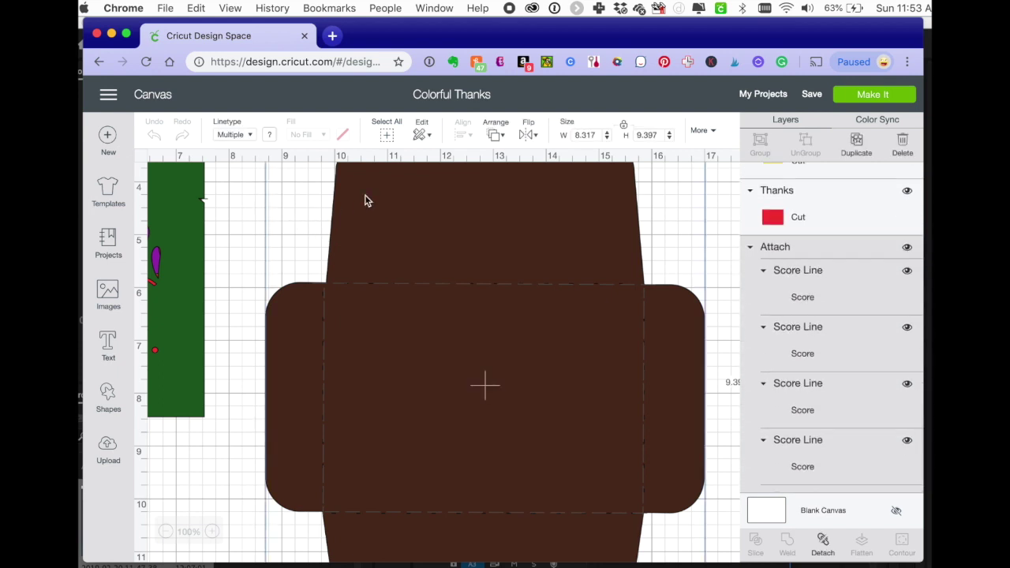
left_click(823, 545)
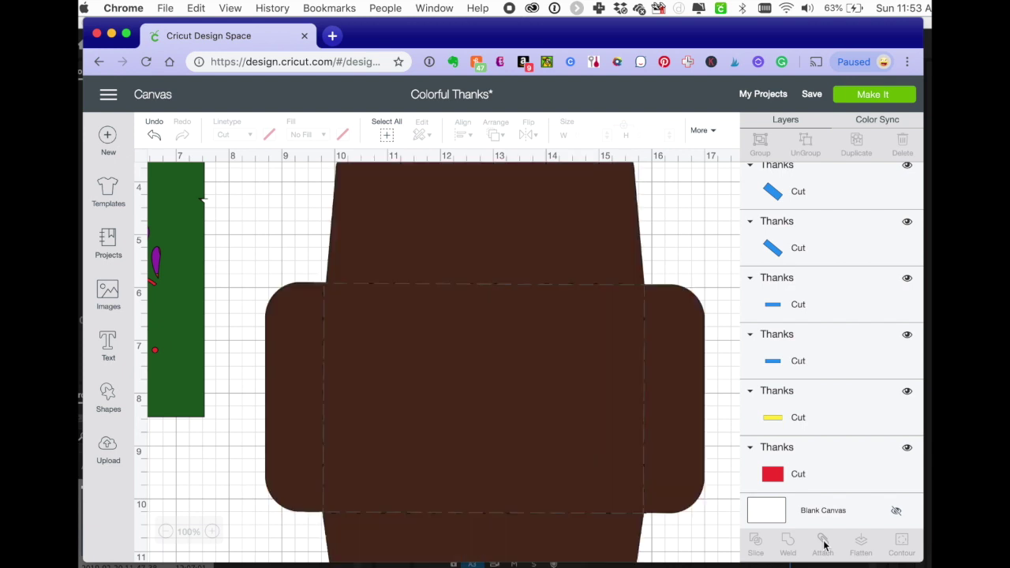
Change the Rounded envelope shape's cut color to the same dark green as the card
left_click(584, 201)
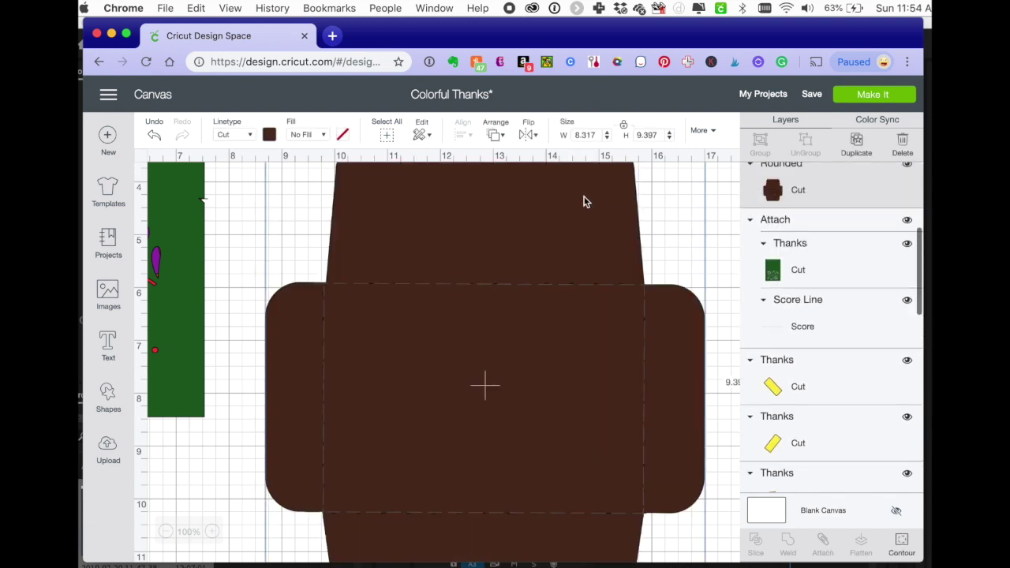
left_click(269, 136)
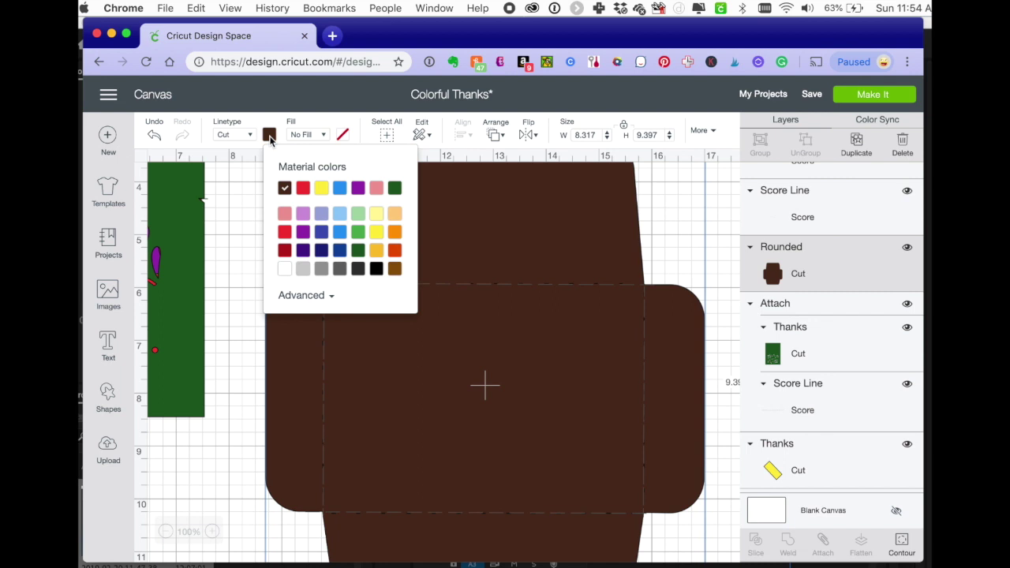
left_click(395, 189)
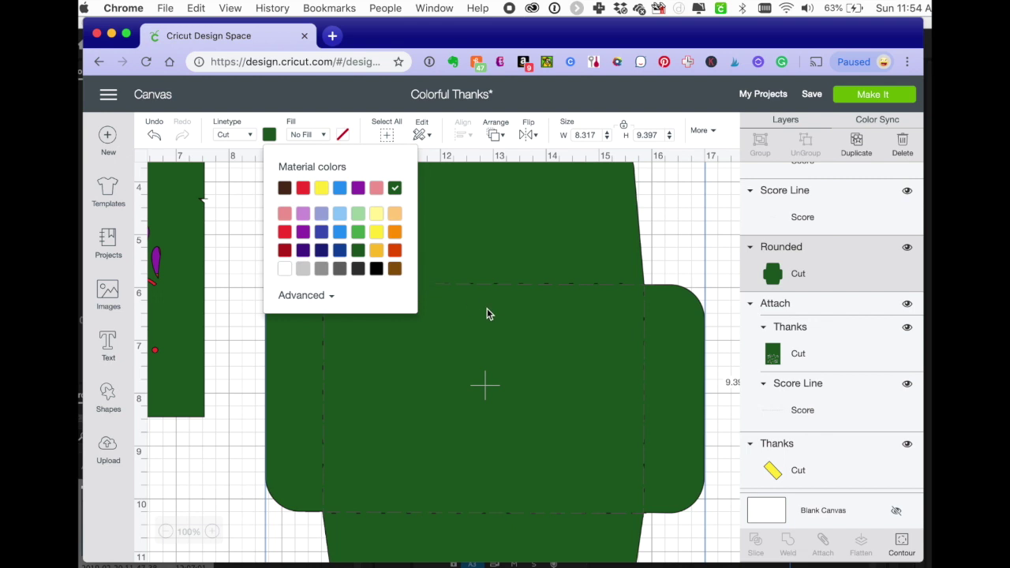
left_click(684, 227)
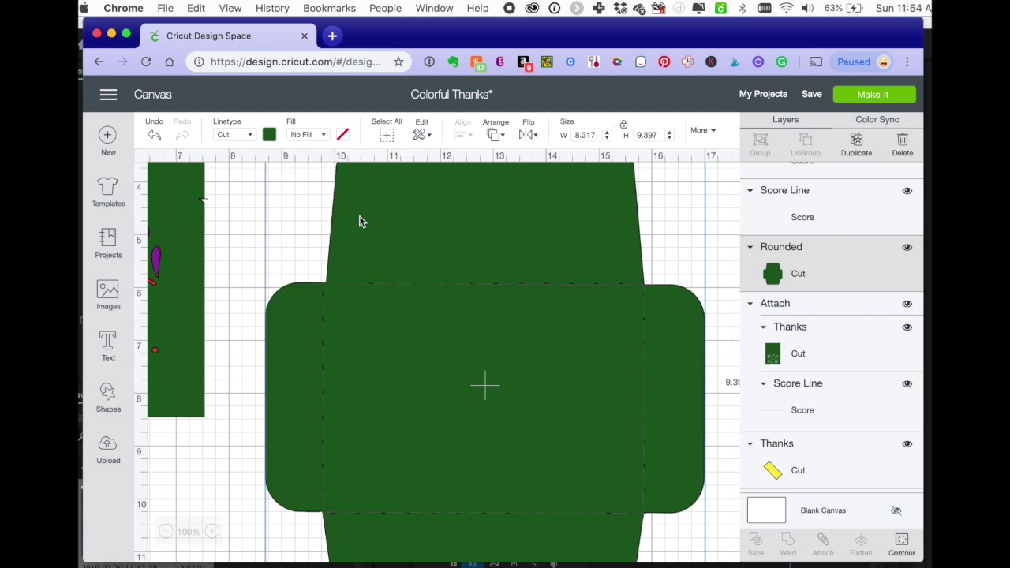
Select the green envelope together with its four score lines and attach them
left_click(245, 210)
left_click_drag(245, 210, 712, 546)
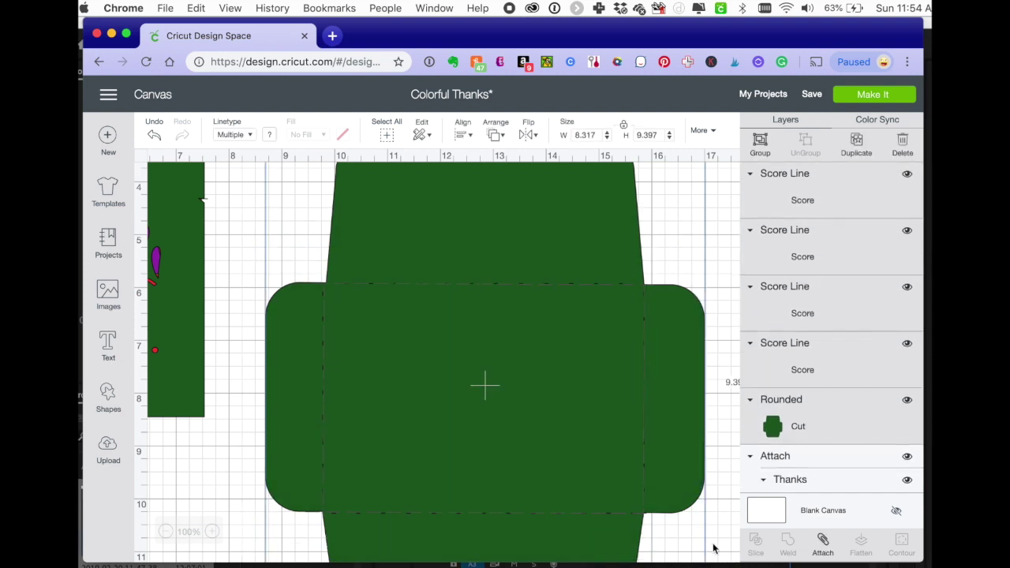
left_click(826, 544)
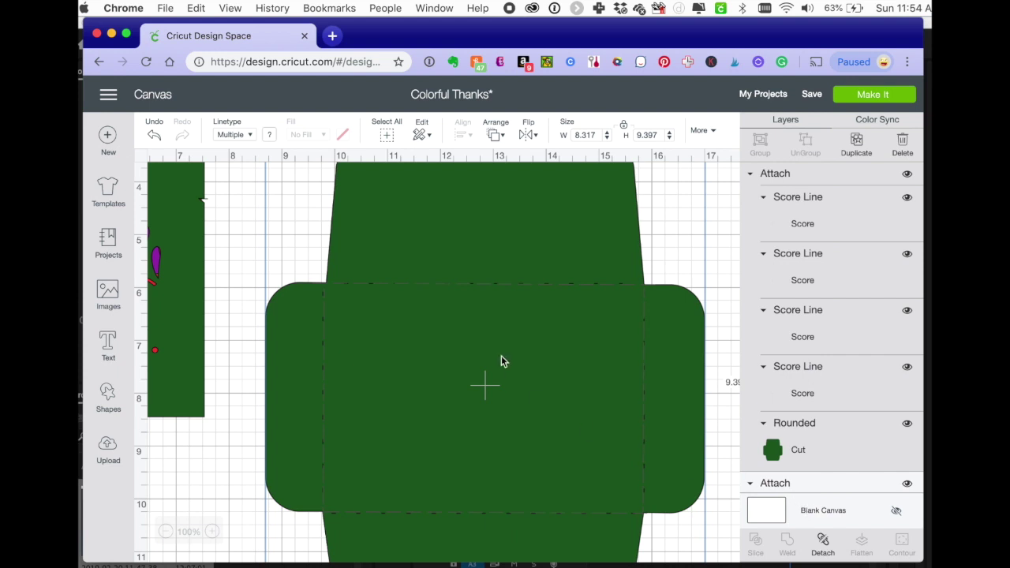
Reduce the browser's page zoom to 50% to fit the whole card and envelope on the canvas, and clear the selection
scroll(501, 361, "left", 5)
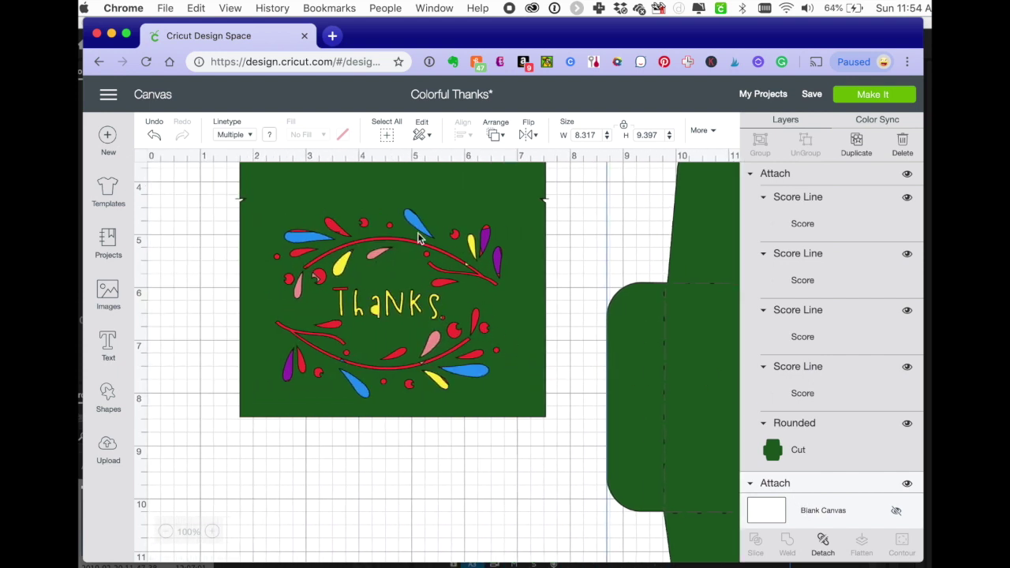
left_click(229, 8)
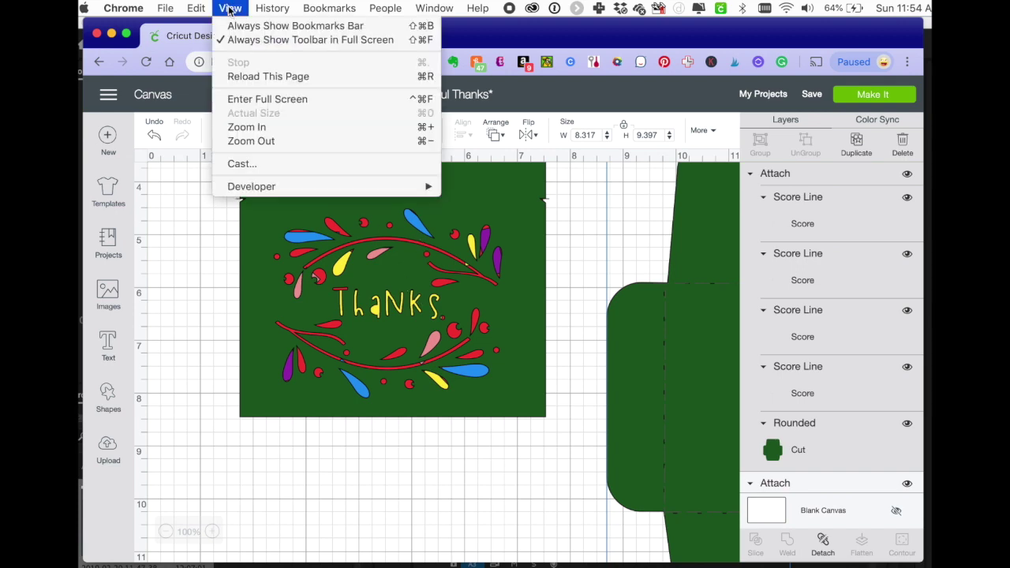
left_click(274, 142)
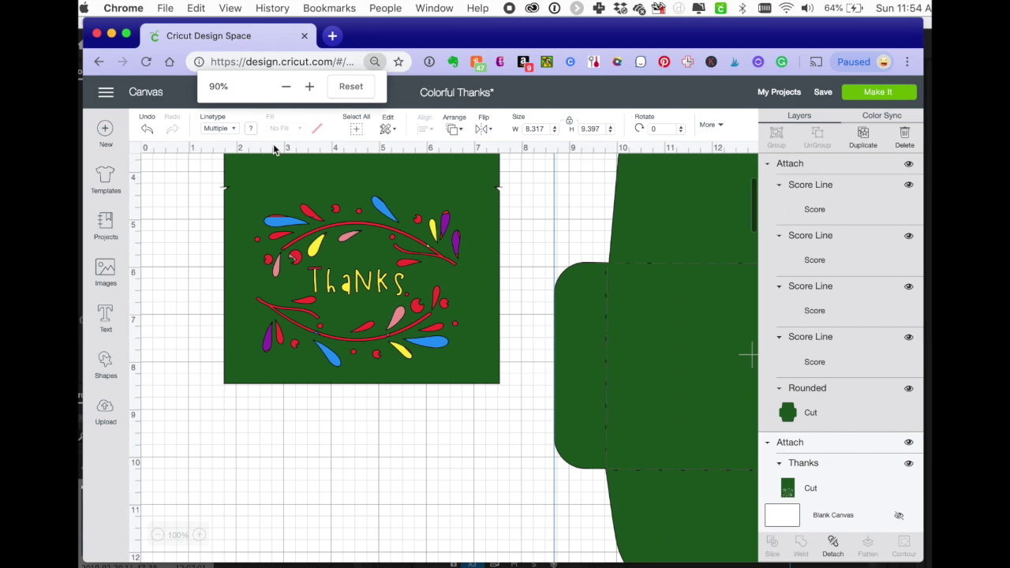
left_click(286, 89)
left_click(286, 88)
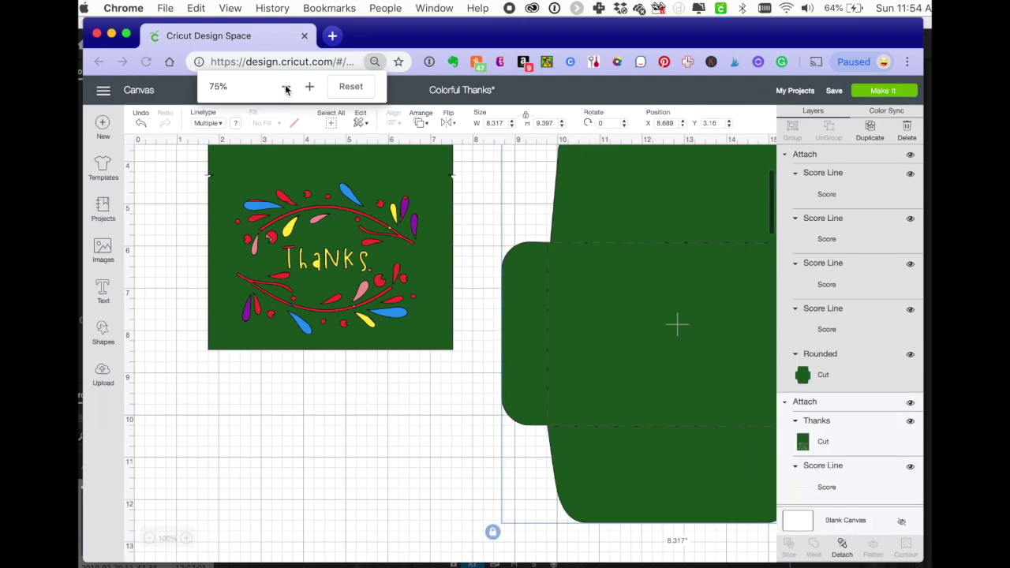
left_click(287, 87)
left_click(287, 87)
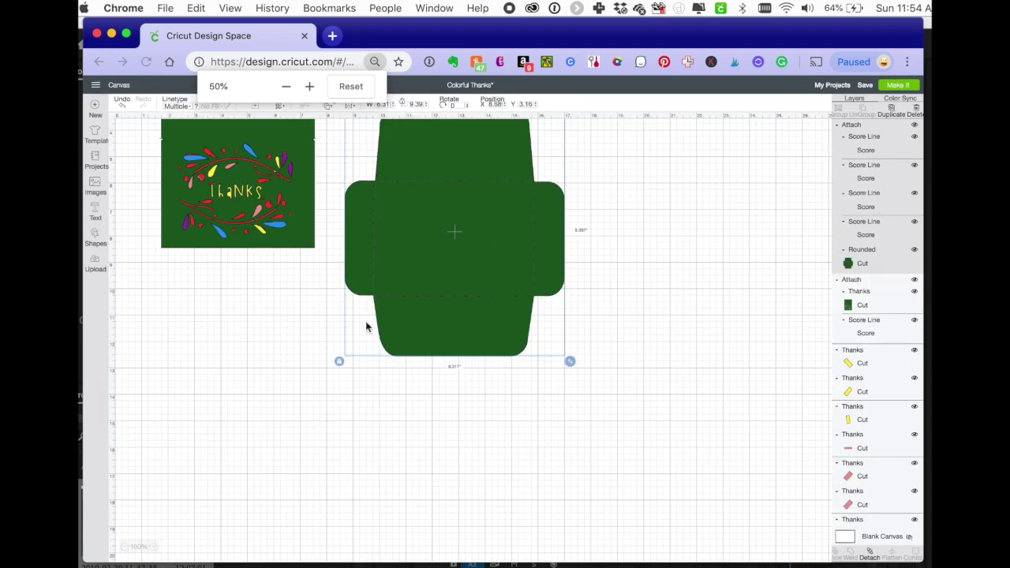
left_click(297, 350)
scroll(297, 350, "up", 5)
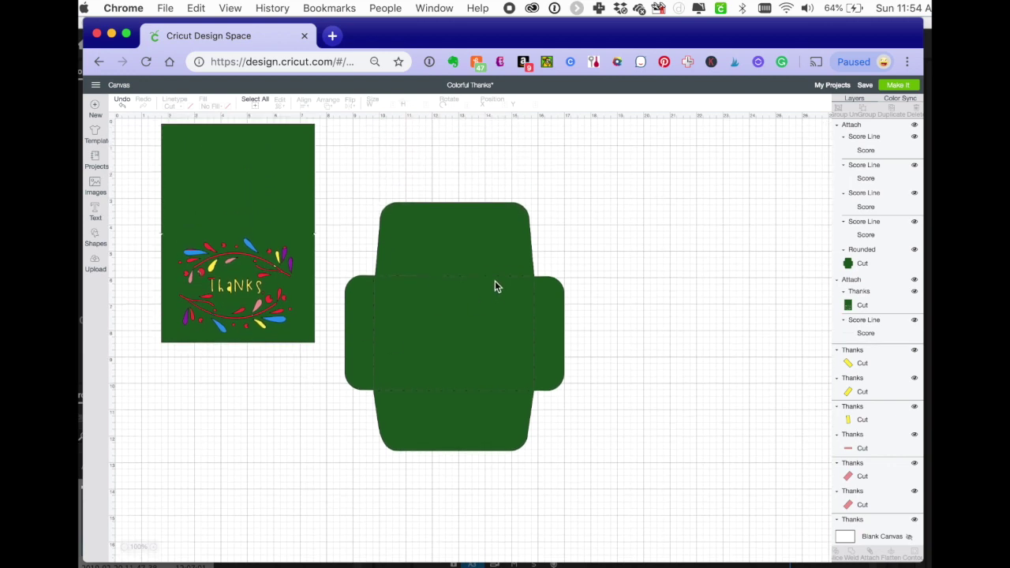
Send the project to mat preparation and preview the pink, yellow, blue and purple mats
left_click(901, 86)
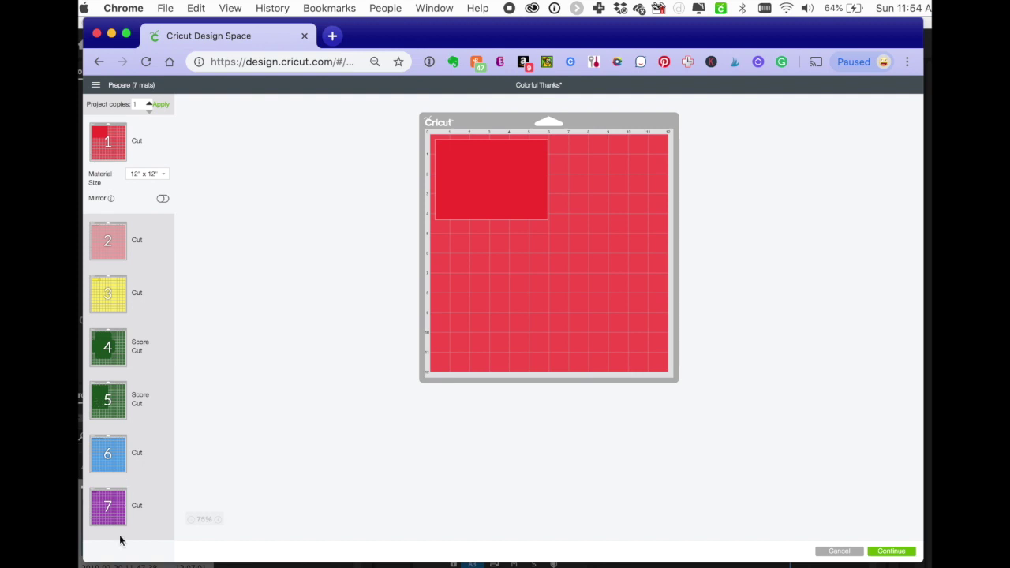
left_click(115, 229)
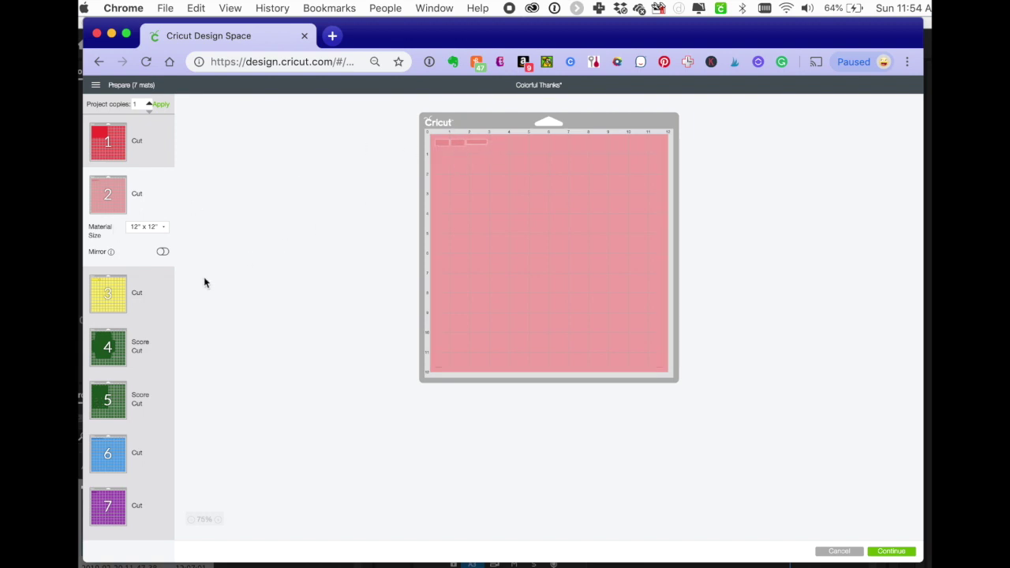
left_click(111, 291)
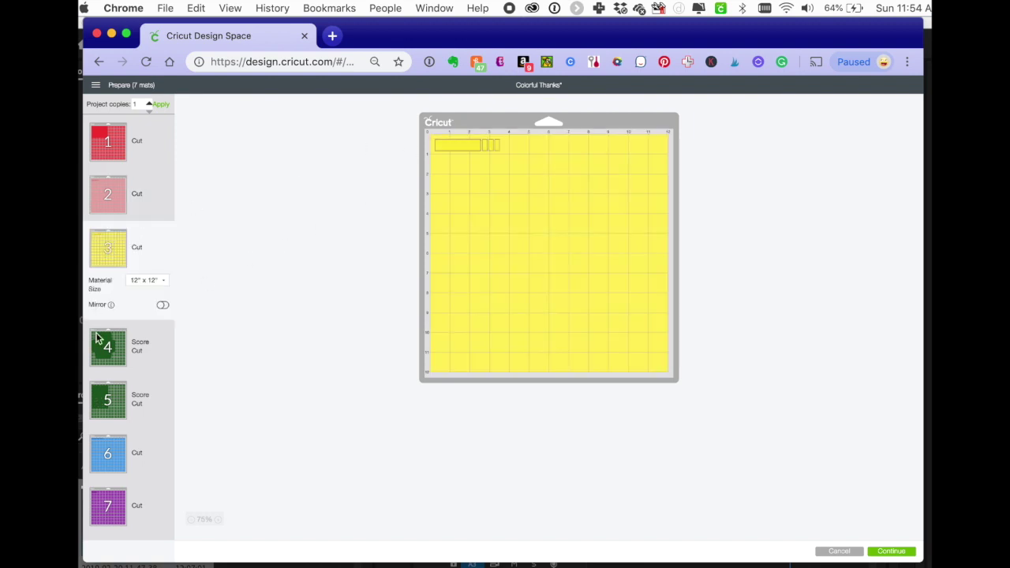
left_click(102, 463)
left_click(113, 519)
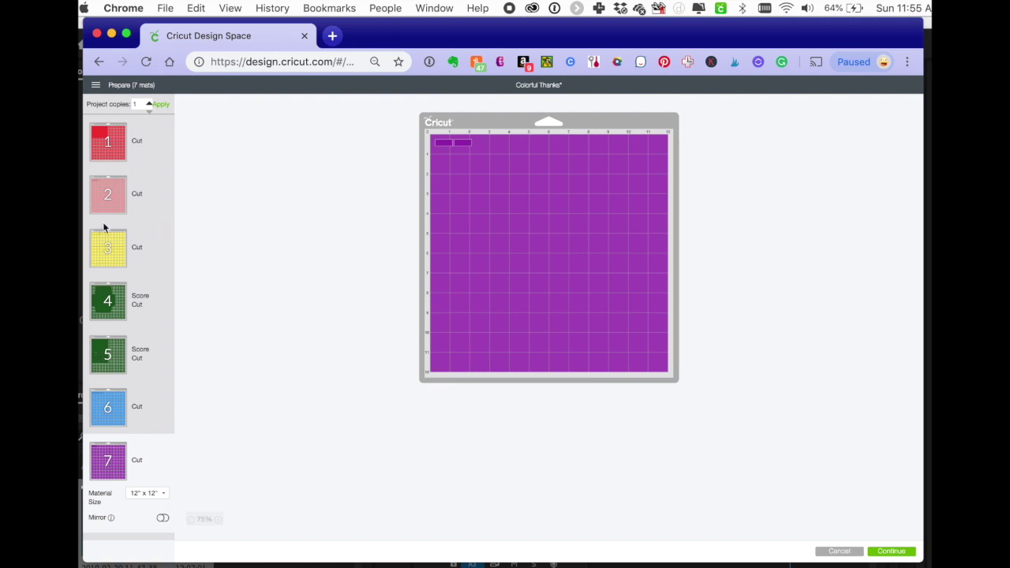
Preview the two green mats and the pink mat, and return to the red mat
left_click(114, 299)
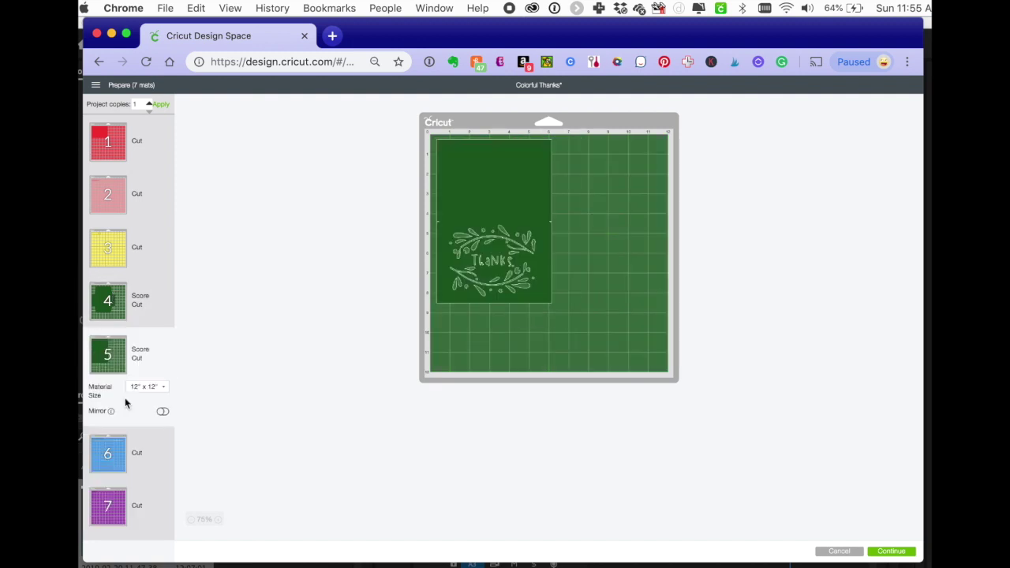
left_click(113, 141)
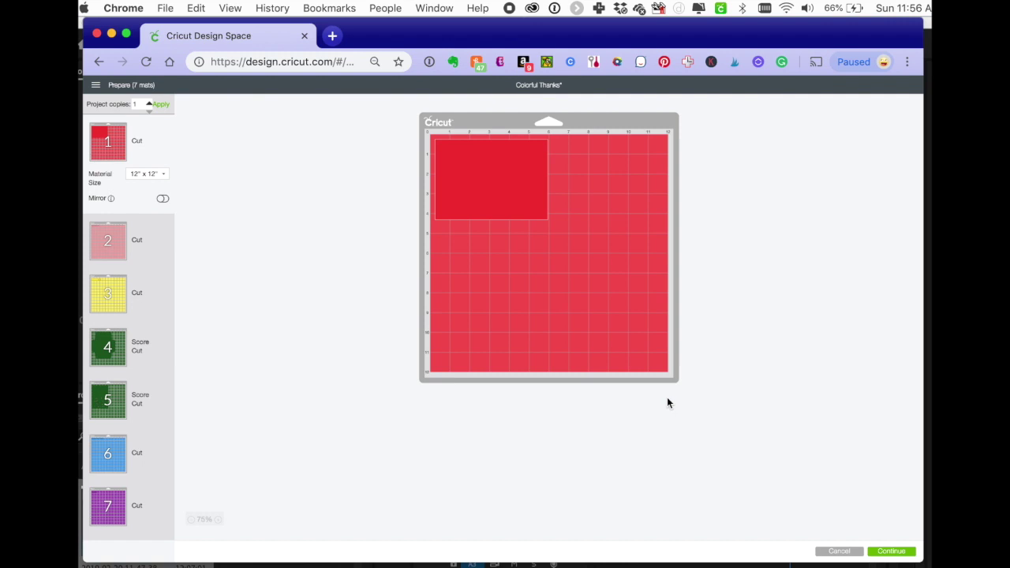
left_click(163, 199)
left_click(118, 250)
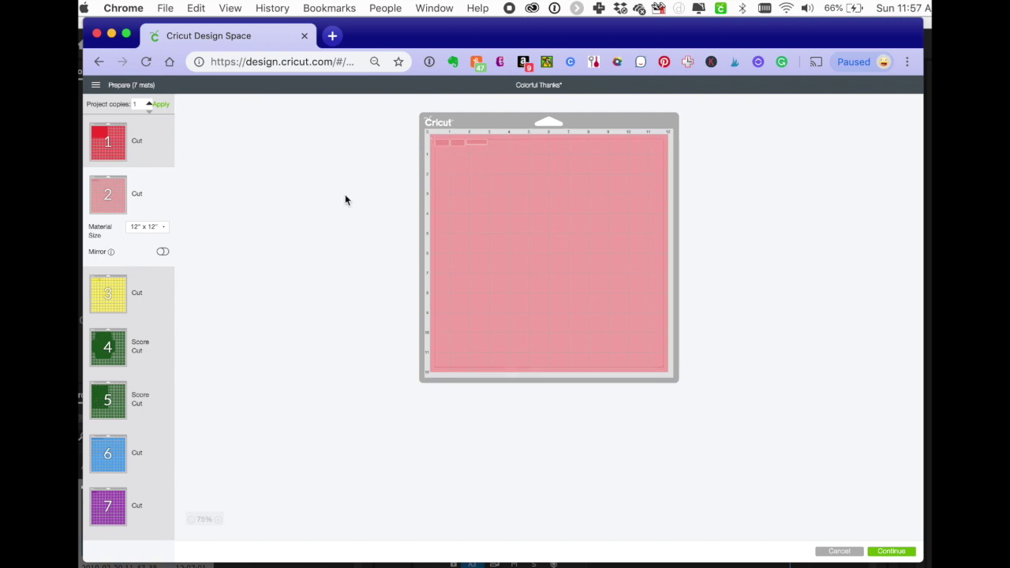
left_click(111, 135)
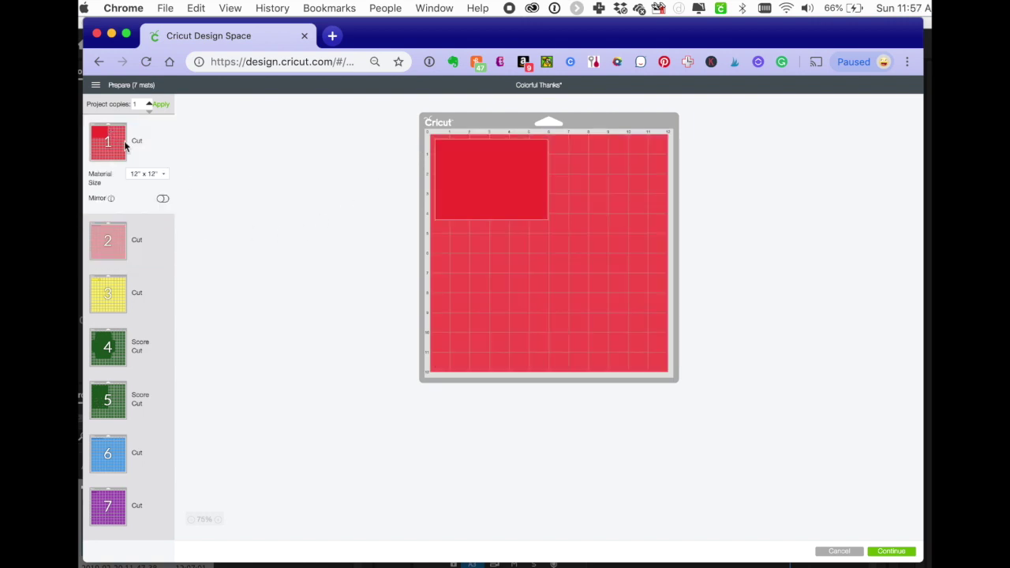
Continue to the cutting stage and connect the Maker : CF31 (Bluetooth) machine
left_click(891, 551)
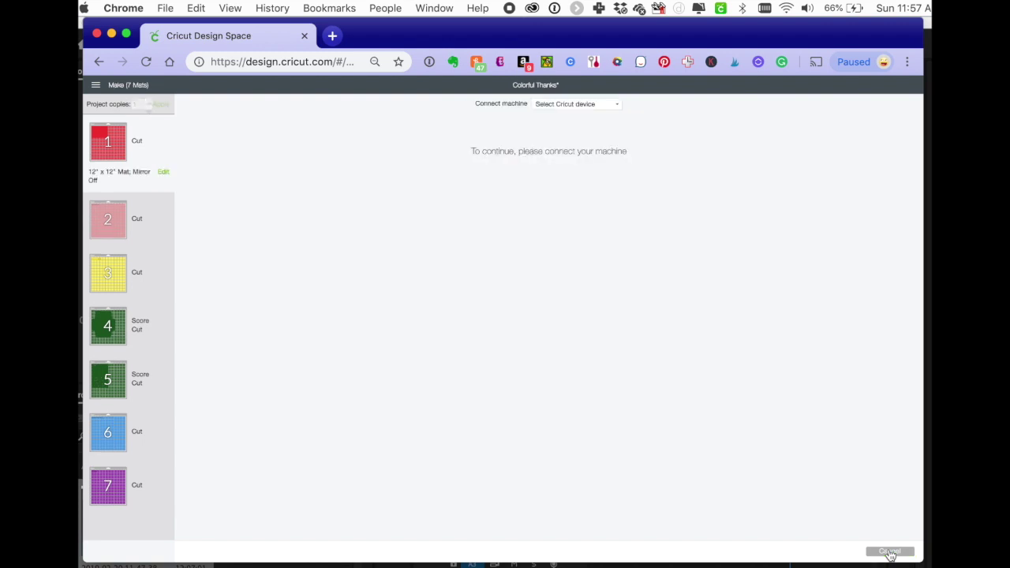
left_click(616, 105)
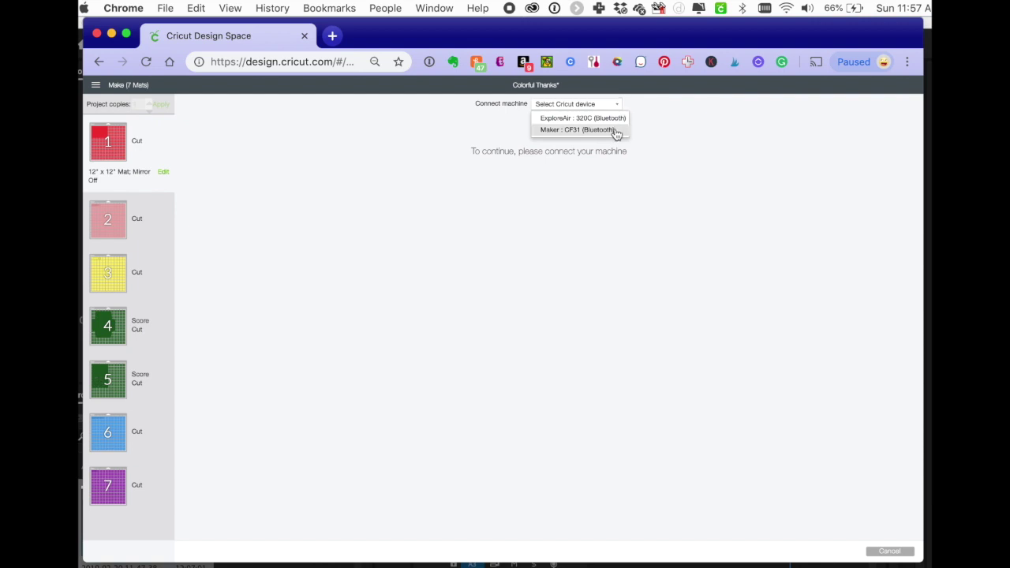
left_click(614, 129)
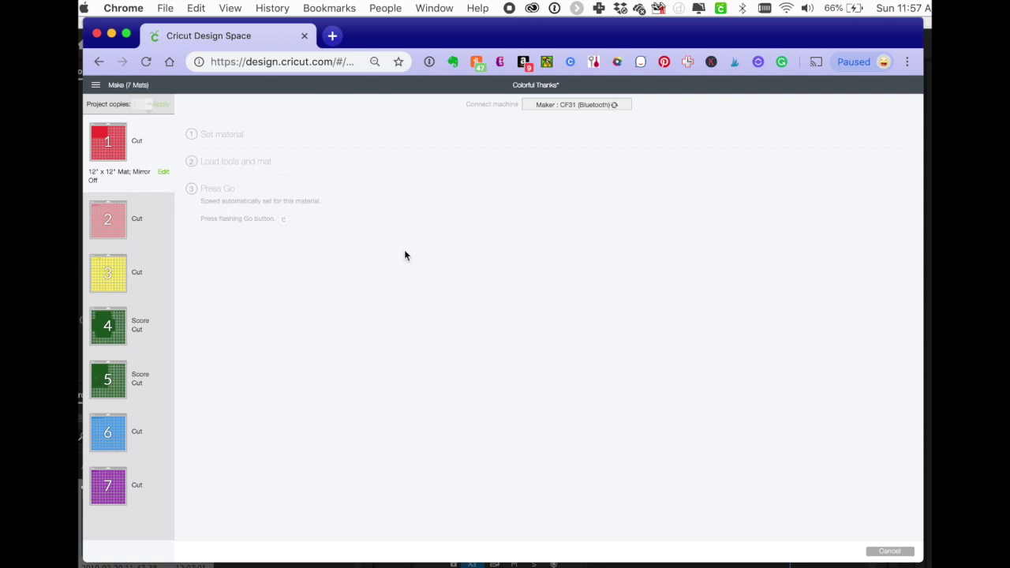
Enlarge the browser's page zoom to 125% to make the cutting setup easier to read
left_click(230, 9)
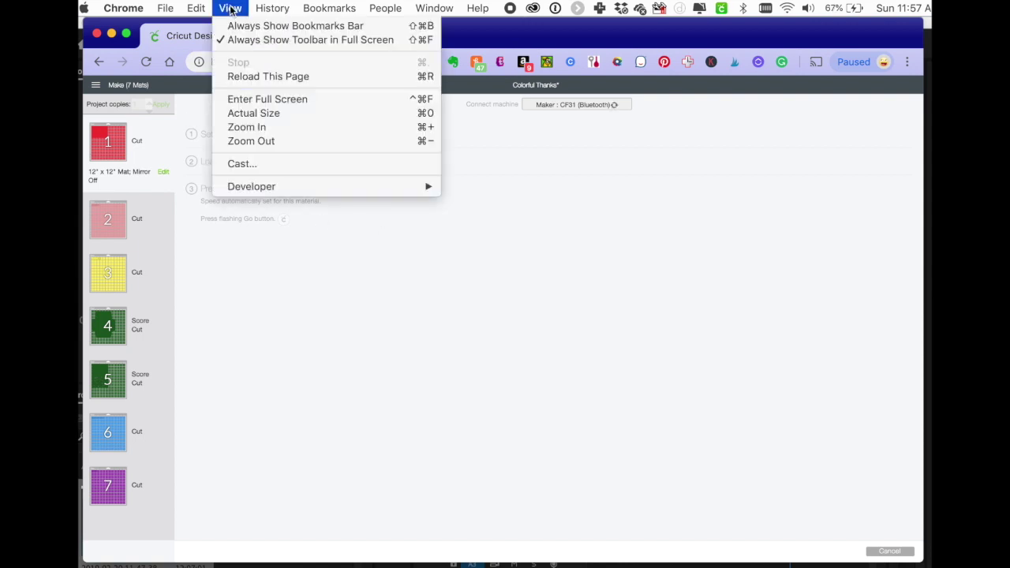
left_click(293, 132)
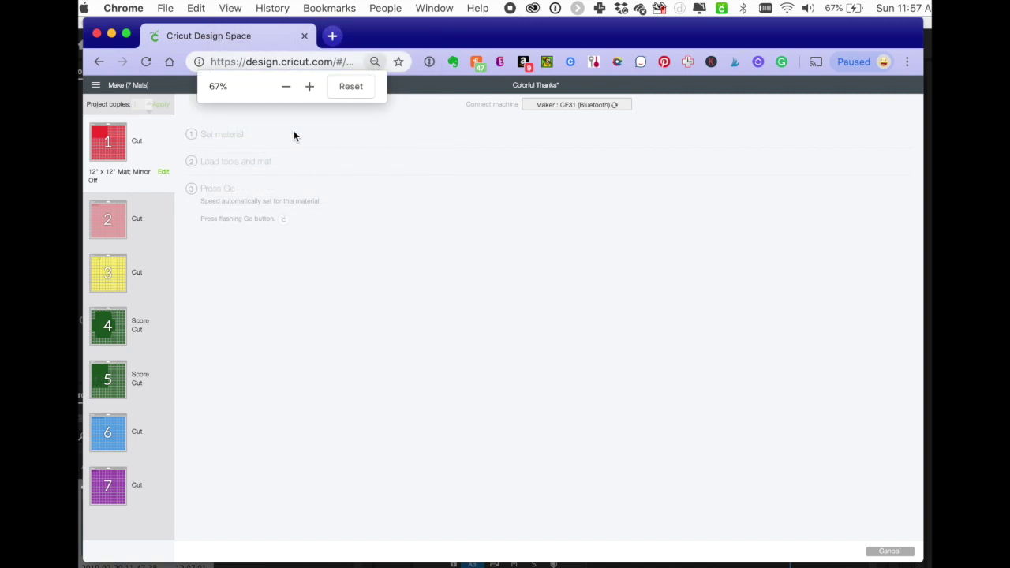
left_click(313, 88)
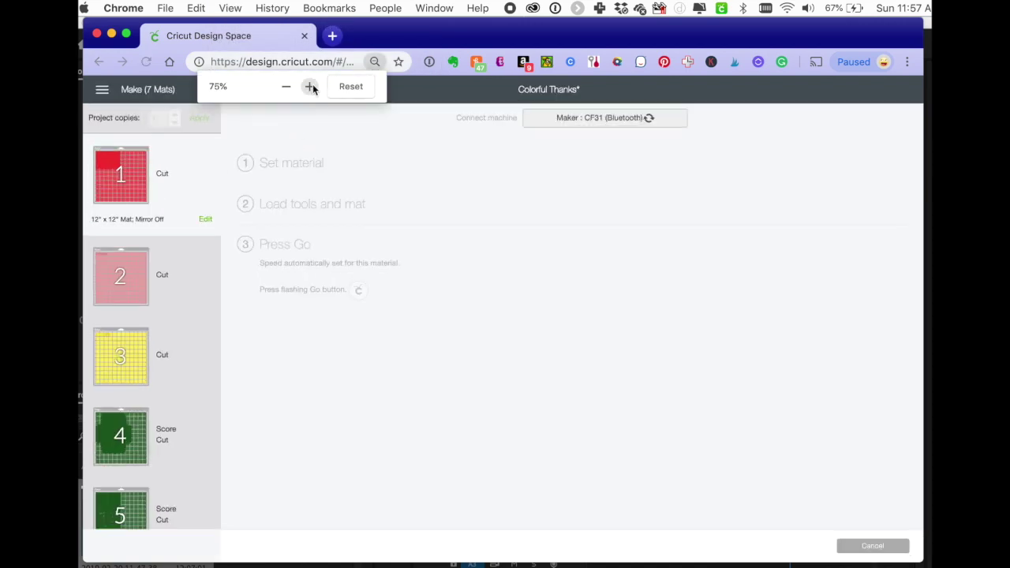
left_click(313, 88)
left_click(312, 88)
left_click(312, 88)
left_click(312, 87)
left_click(313, 87)
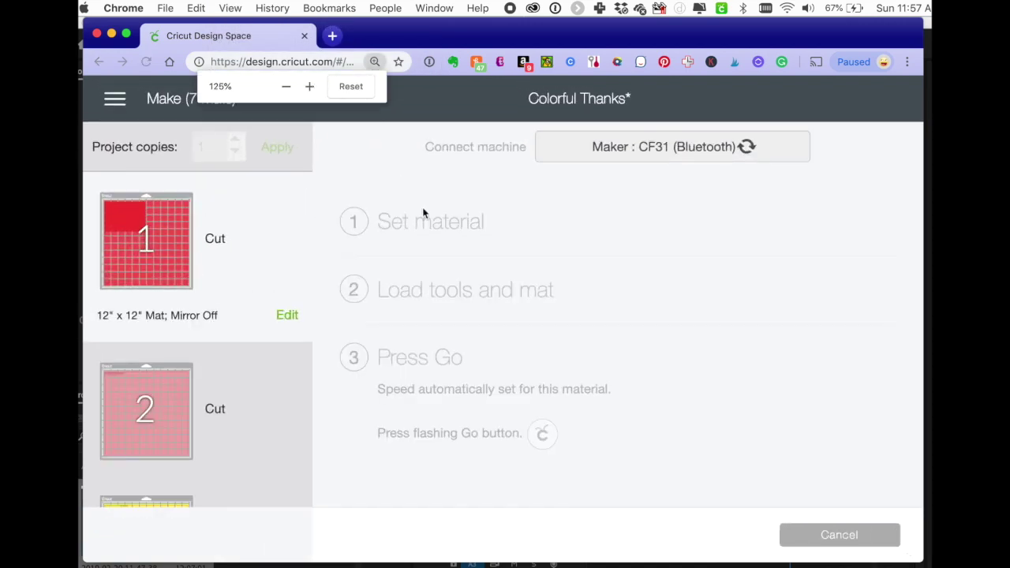